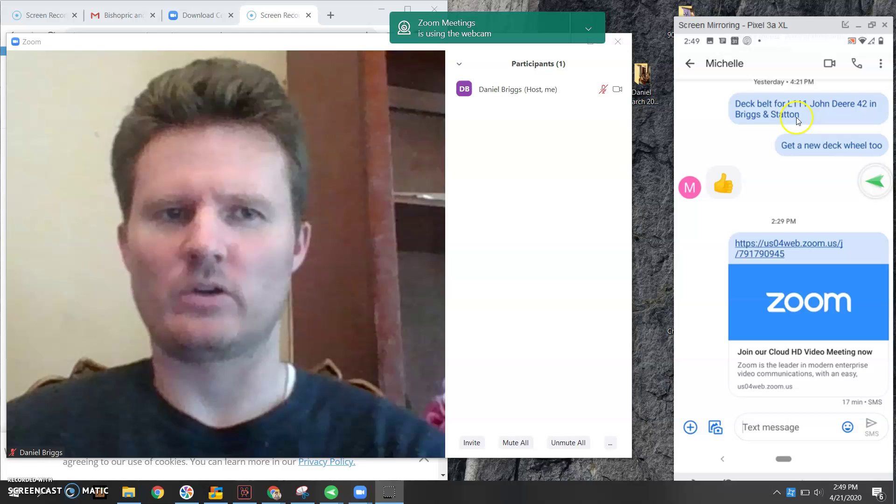
- Follow the us04web.zoom.us meeting link and launch the meeting in the installed Zoom app
{"action": "left_click_drag", "start_coordinate": [810, 24], "coordinate": [787, 8]}
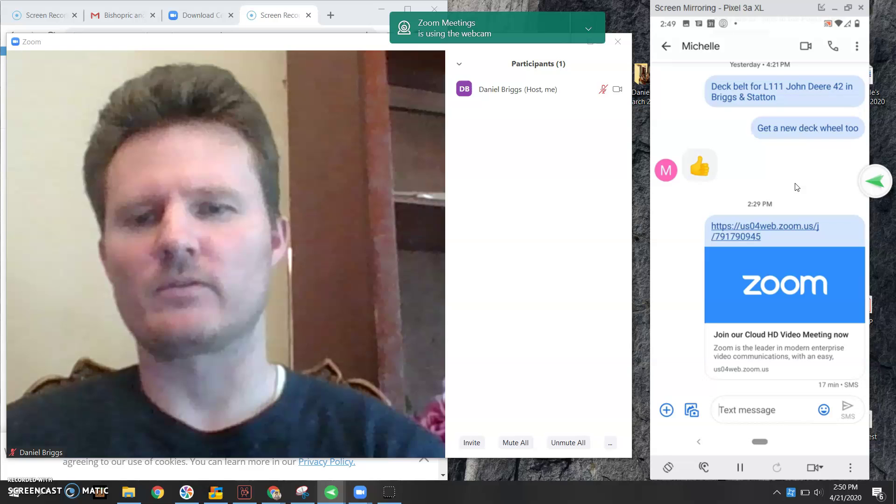
{"action": "left_click", "coordinate": [768, 230]}
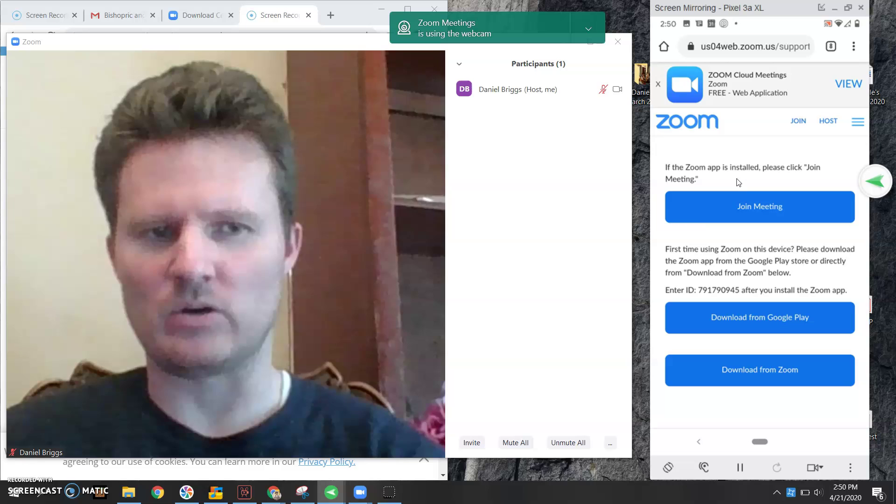
{"action": "left_click", "coordinate": [777, 204]}
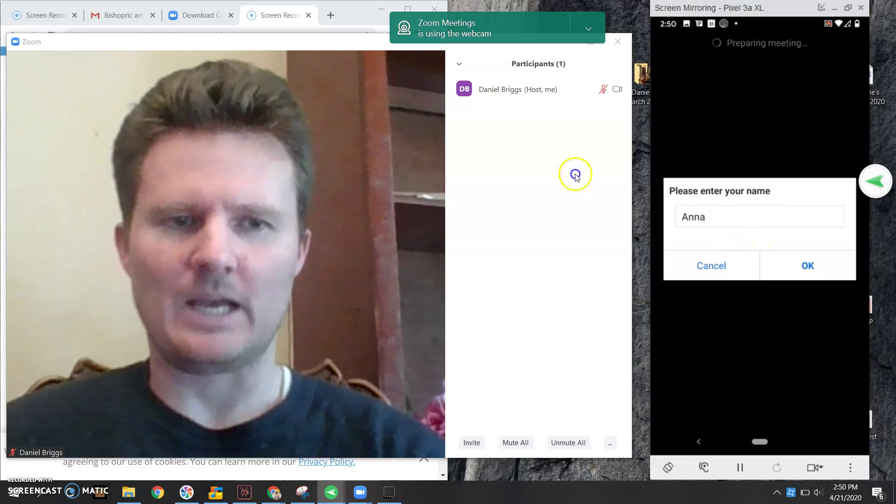
- Replace the prefilled name with a test display name and join the meeting
{"action": "left_click", "coordinate": [688, 214]}
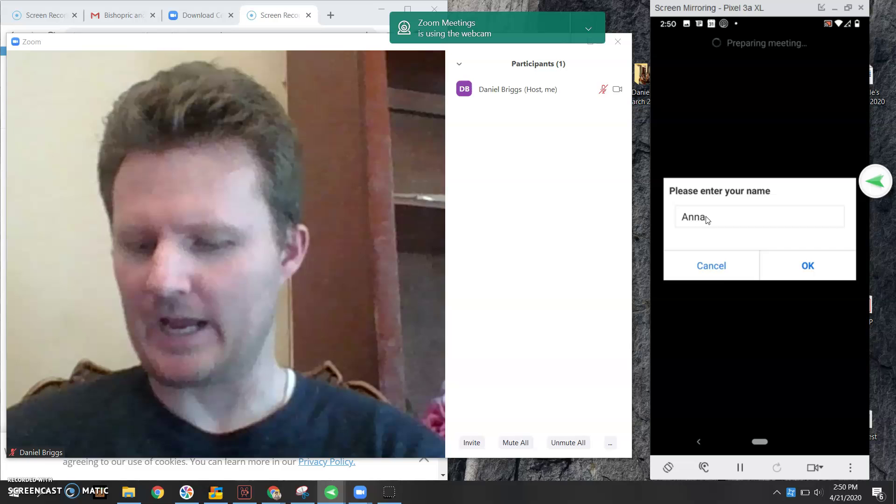
{"action": "left_click", "coordinate": [706, 218]}
{"action": "key", "text": "BackSpace"}
{"action": "key", "text": "BackSpace"}
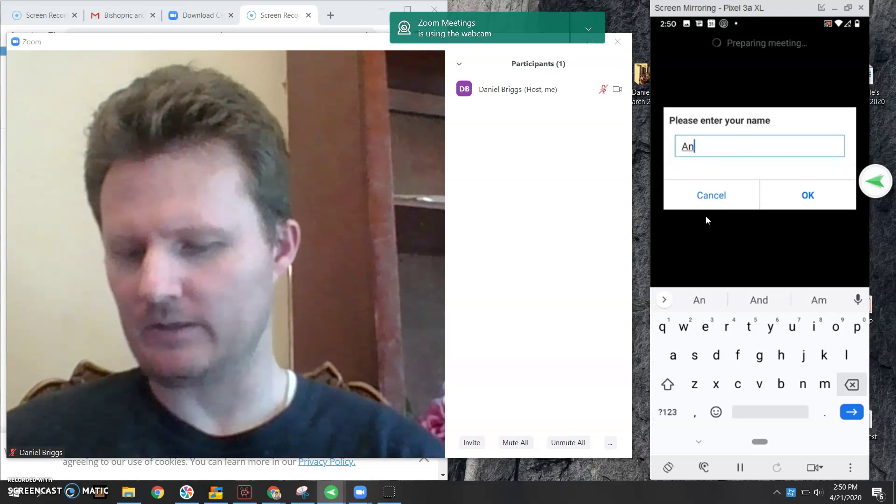
{"action": "key", "text": "BackSpace"}
{"action": "key", "text": "BackSpace"}
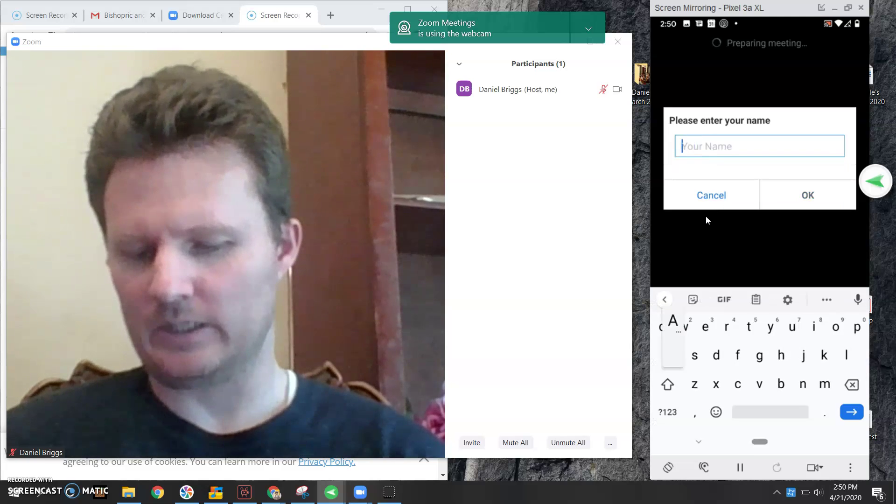
{"action": "type", "text": "A"}
{"action": "key", "text": "BackSpace"}
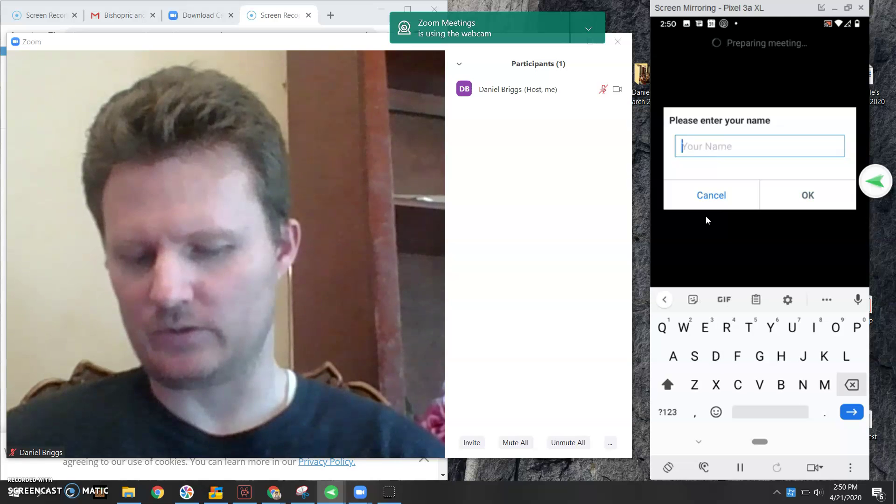
{"action": "type", "text": "Dani"}
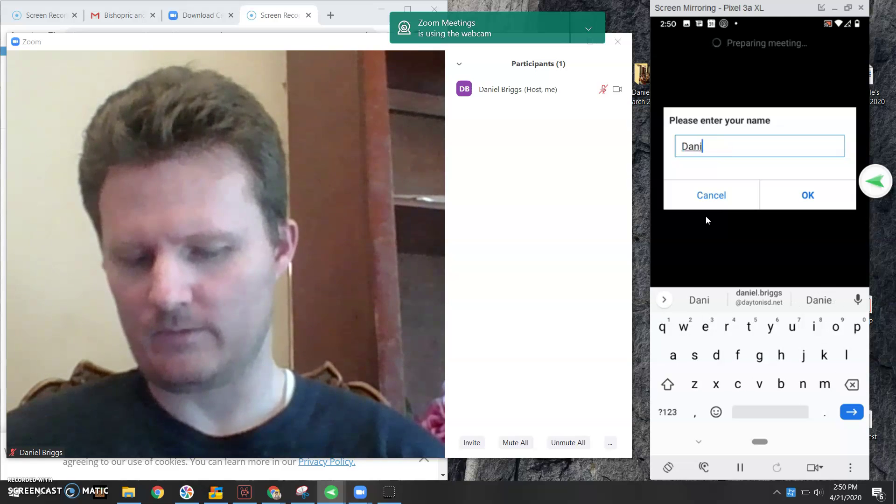
{"action": "type", "text": "el "}
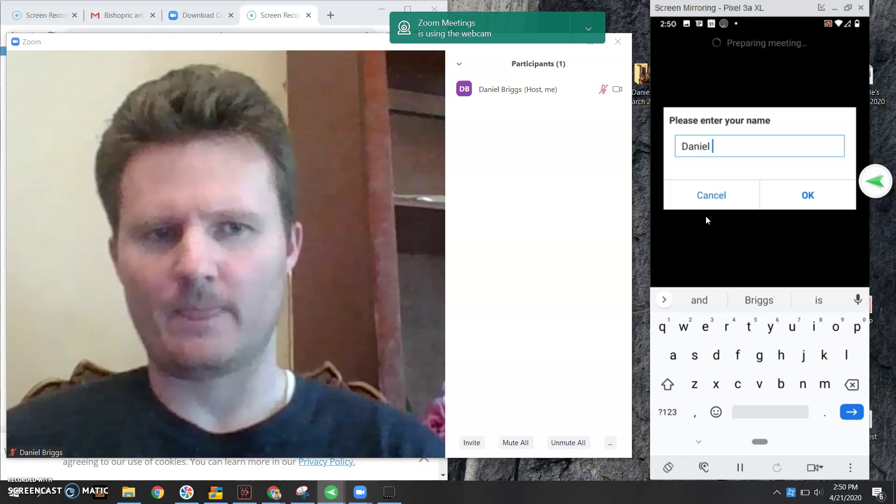
{"action": "type", "text": "te"}
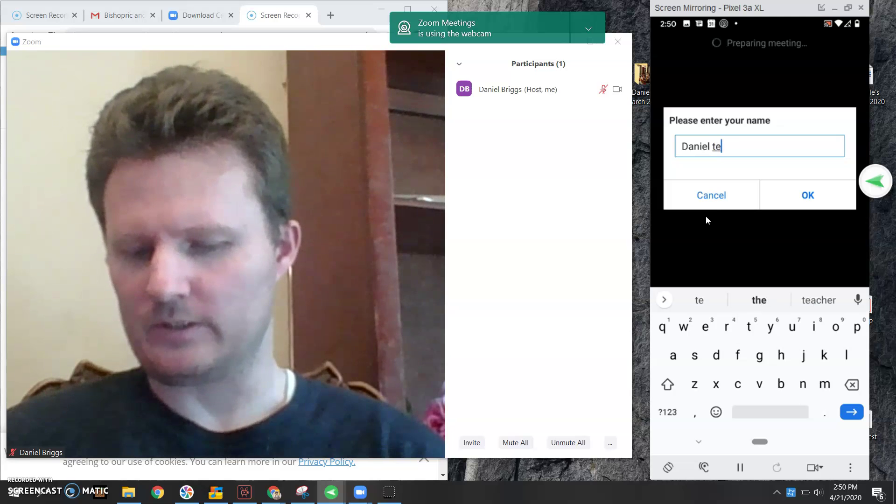
{"action": "type", "text": "st"}
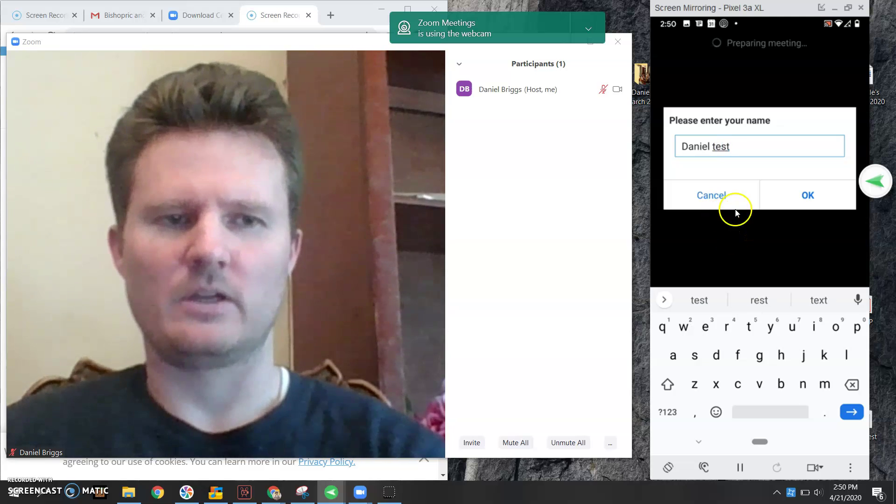
{"action": "left_click", "coordinate": [808, 199]}
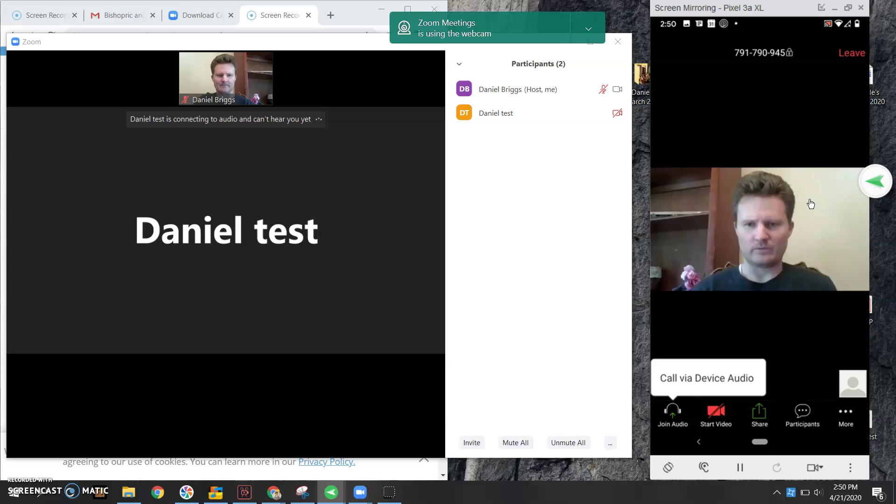
{"action": "left_click", "coordinate": [812, 300]}
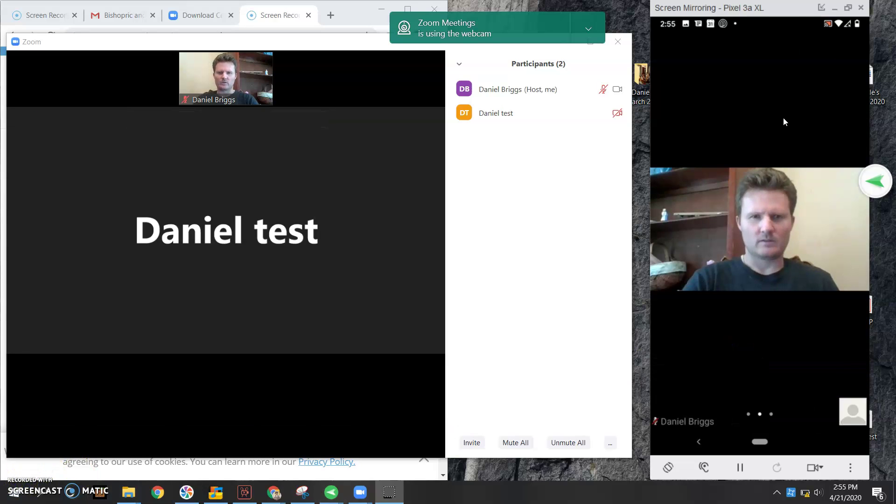
{"action": "mouse_move", "coordinate": [771, 262]}
{"action": "left_mouse_down"}
{"action": "mouse_move", "coordinate": [773, 323]}
{"action": "mouse_move", "coordinate": [782, 333]}
{"action": "left_mouse_up"}
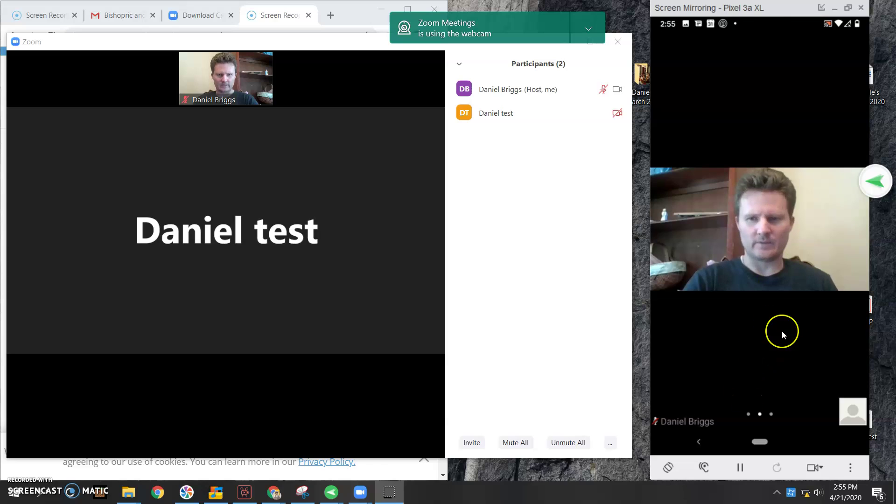
{"action": "left_click", "coordinate": [770, 353]}
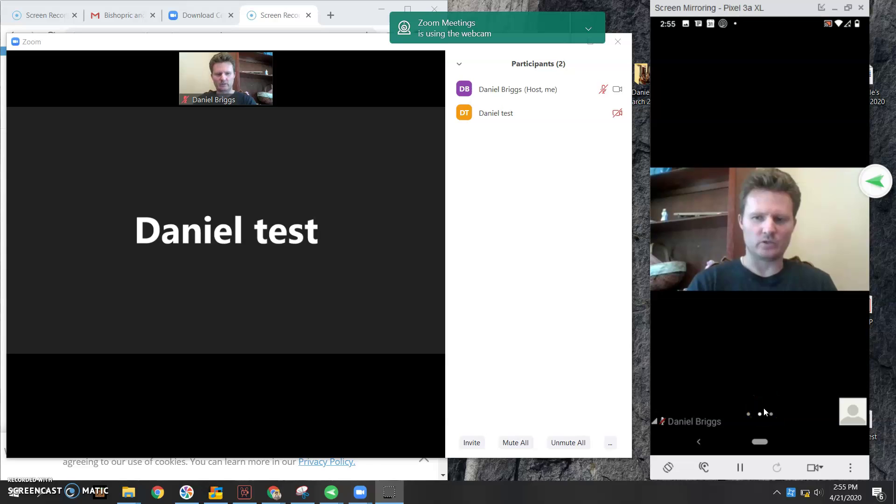
{"action": "left_click", "coordinate": [765, 410]}
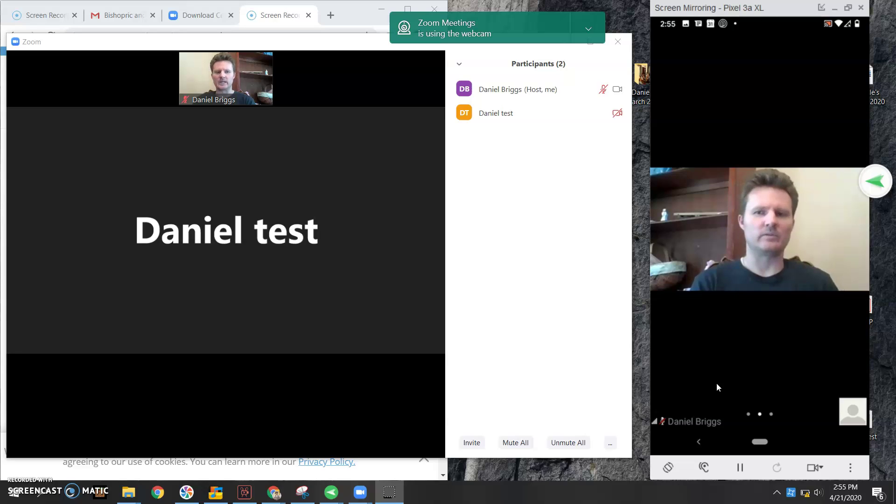
- Connect the phone to meeting audio via Call via Device Audio and unmute its microphone
{"action": "left_click", "coordinate": [717, 384]}
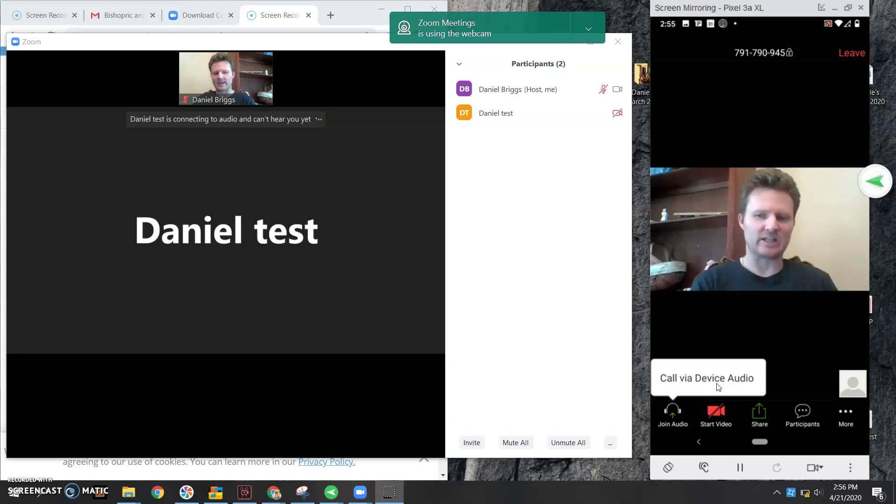
{"action": "left_click", "coordinate": [717, 384]}
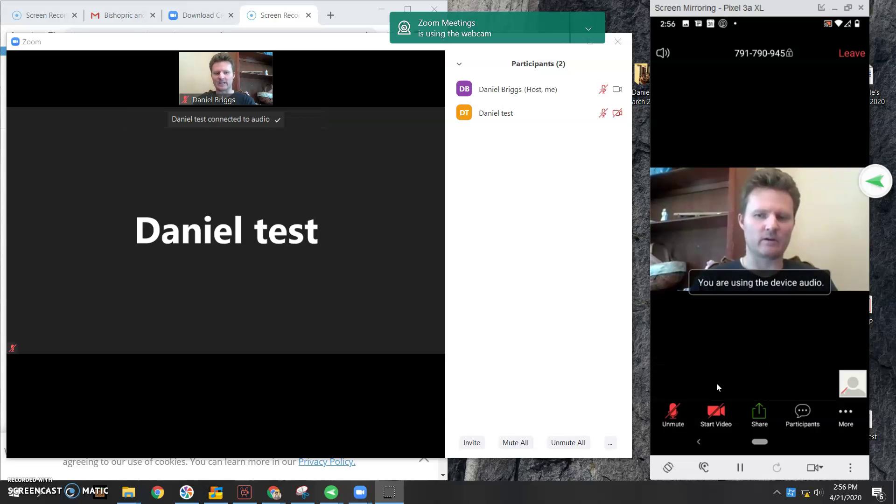
{"action": "left_click", "coordinate": [746, 351]}
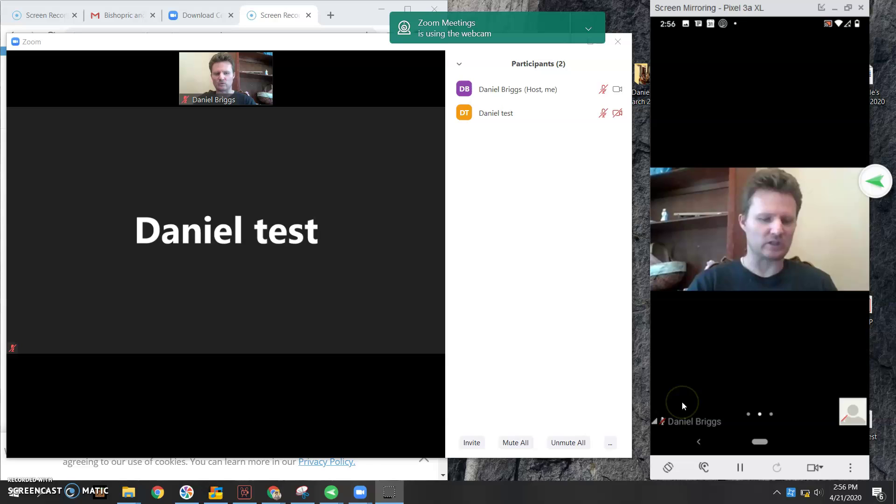
{"action": "left_click", "coordinate": [682, 405]}
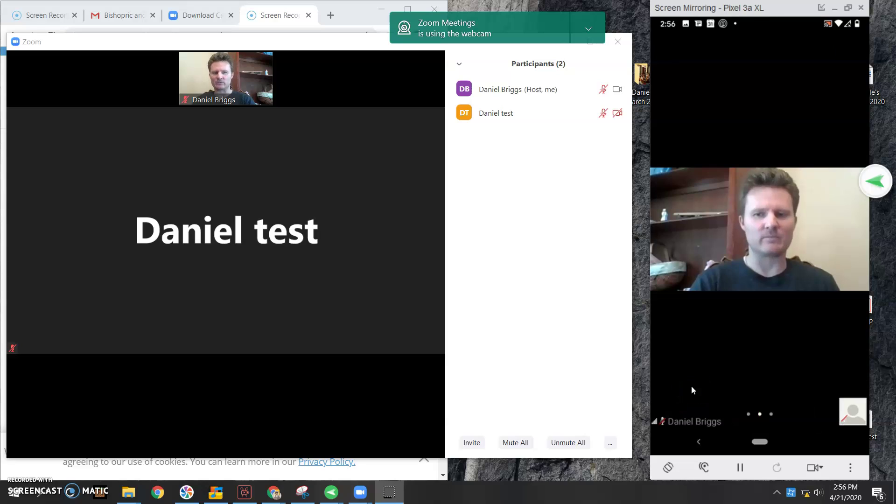
{"action": "left_click", "coordinate": [707, 377]}
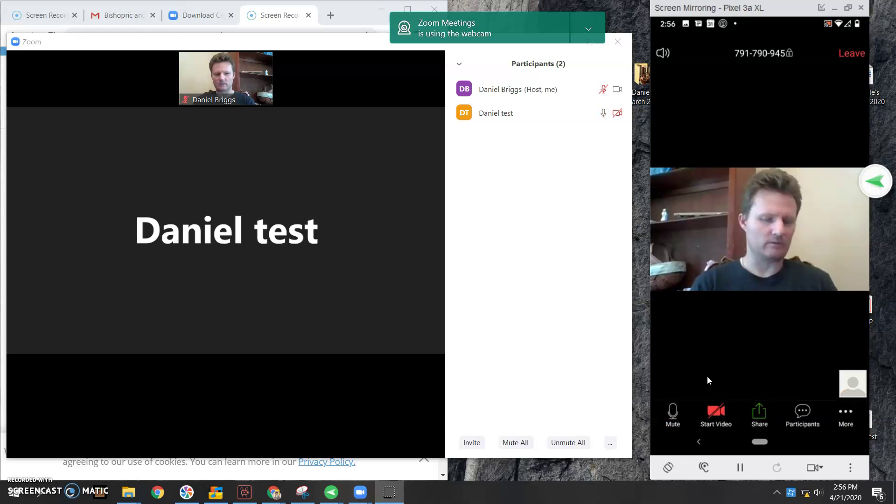
{"action": "left_click", "coordinate": [677, 406]}
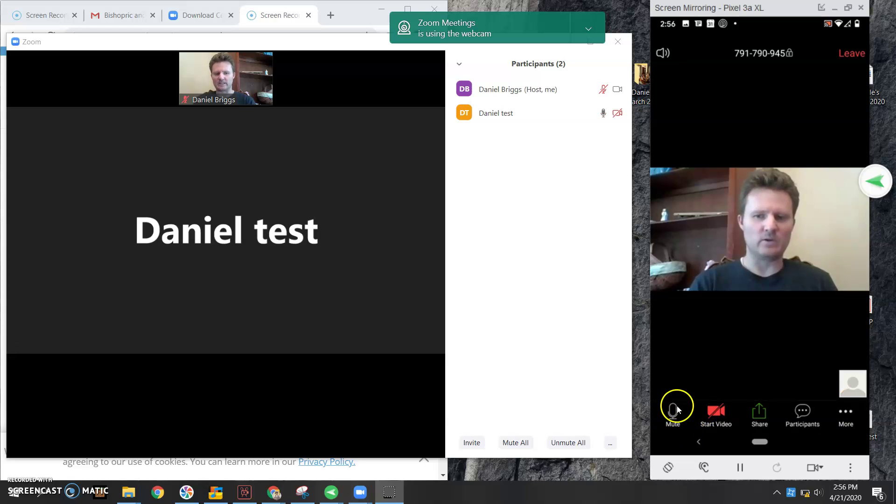
{"action": "left_click", "coordinate": [722, 360]}
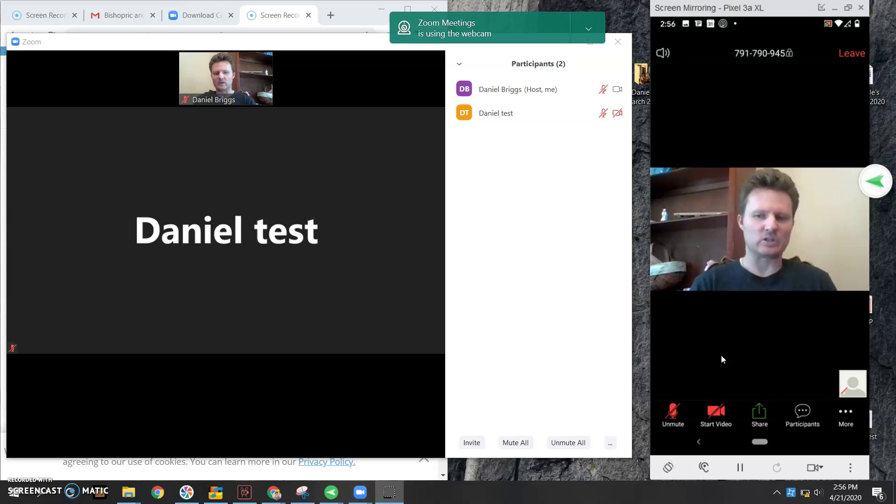
{"action": "left_click", "coordinate": [714, 419]}
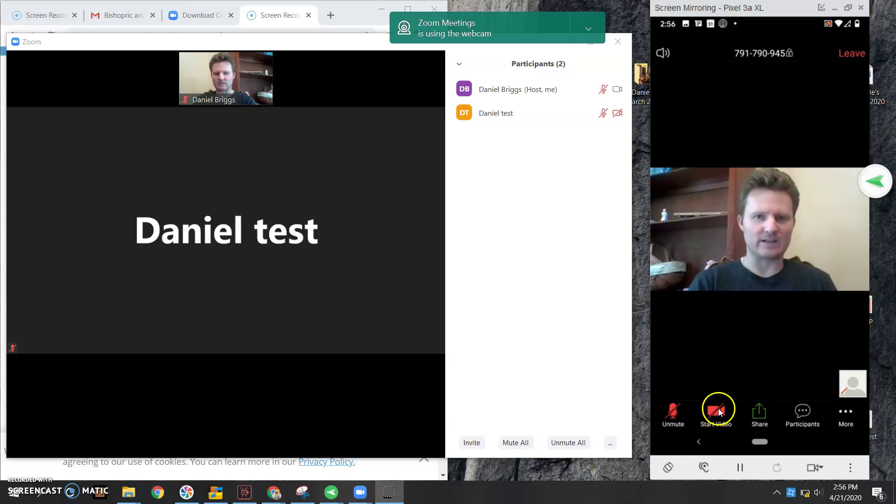
{"action": "mouse_move", "coordinate": [322, 280]}
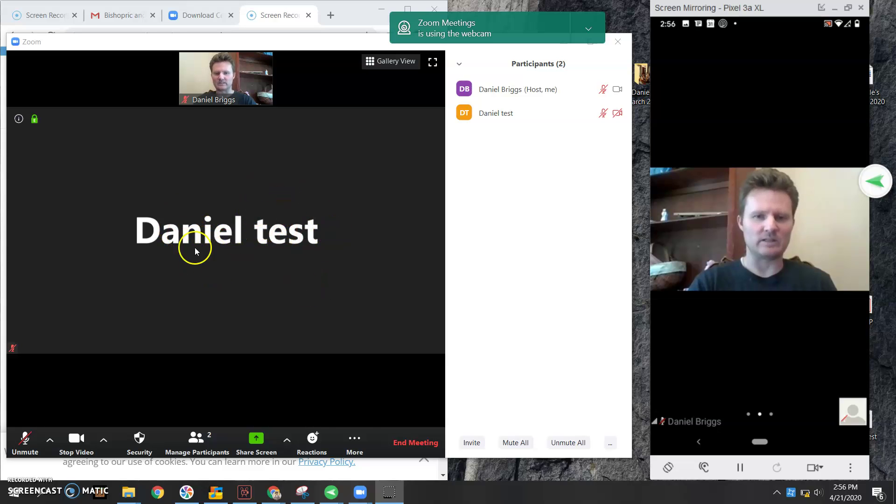
{"action": "left_click", "coordinate": [714, 390]}
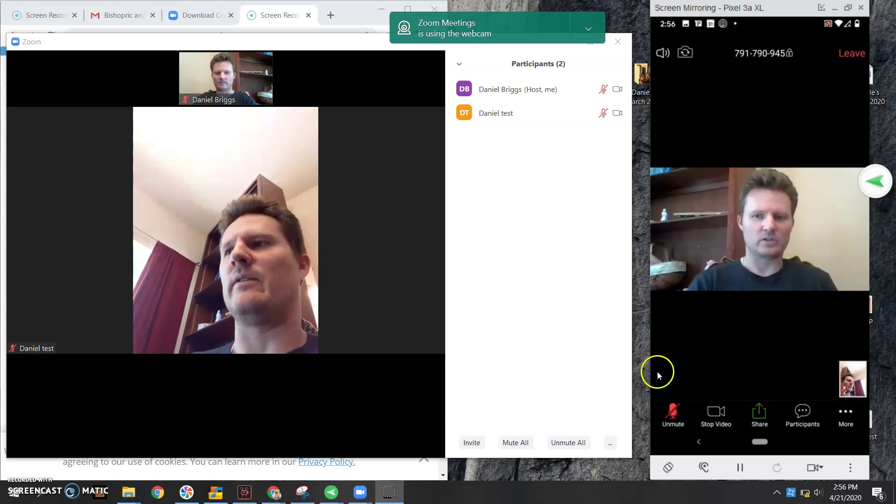
{"action": "mouse_move", "coordinate": [457, 296]}
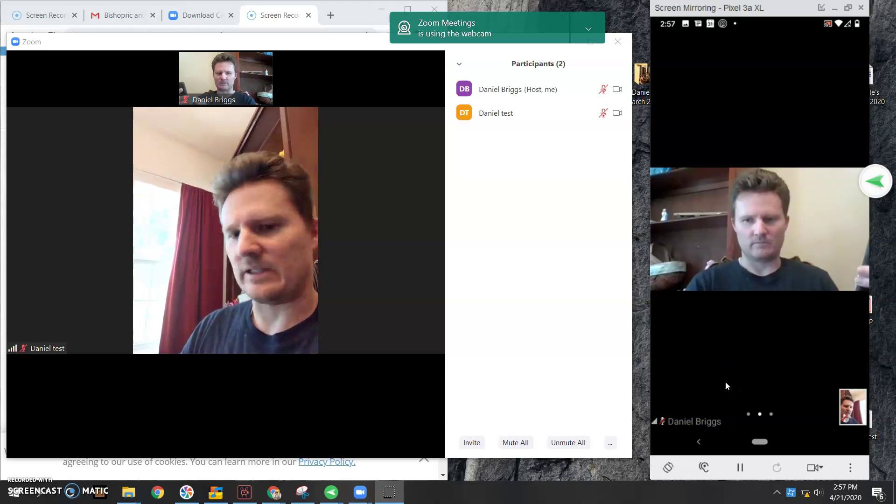
{"action": "left_click", "coordinate": [719, 416]}
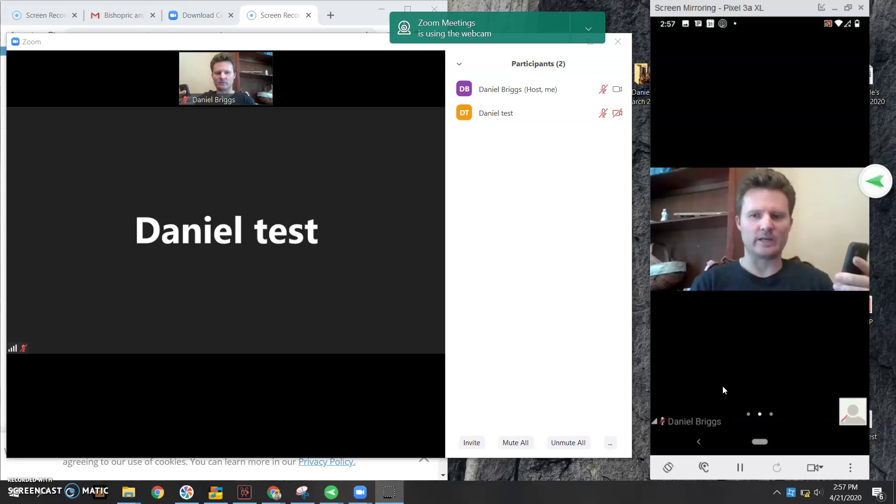
{"action": "left_click", "coordinate": [740, 382]}
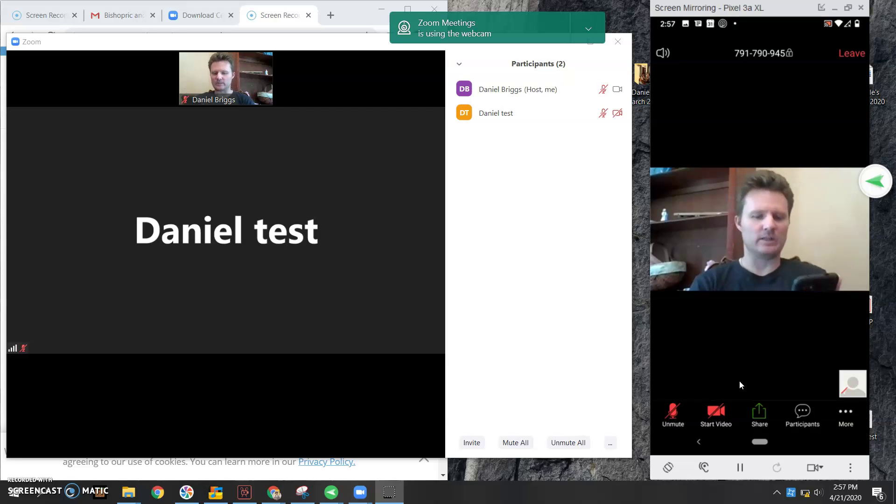
{"action": "left_click", "coordinate": [761, 406]}
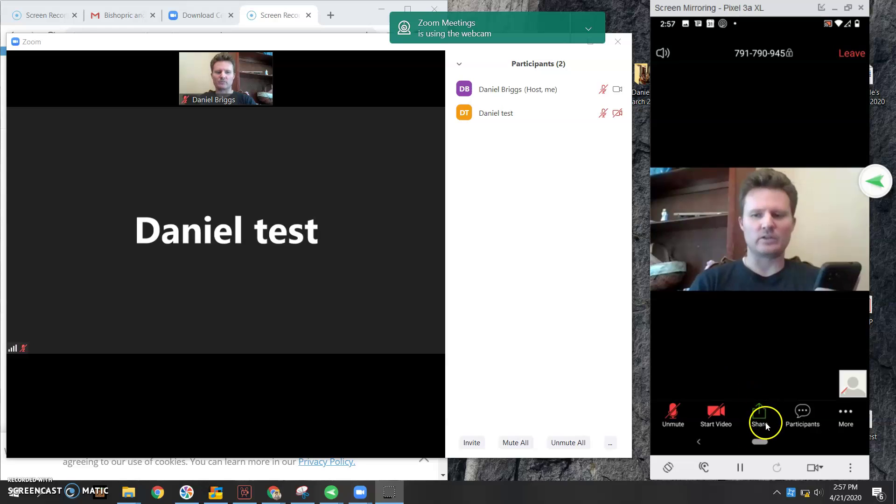
{"action": "left_click", "coordinate": [757, 423]}
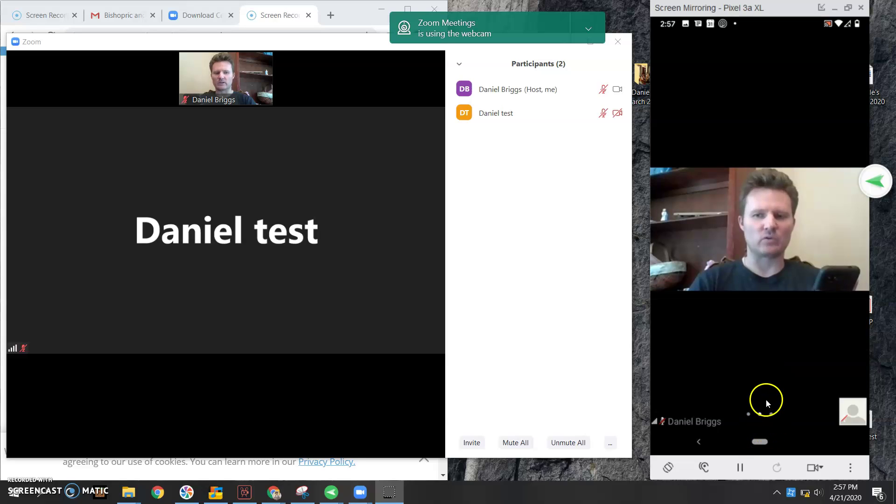
{"action": "left_click", "coordinate": [769, 388]}
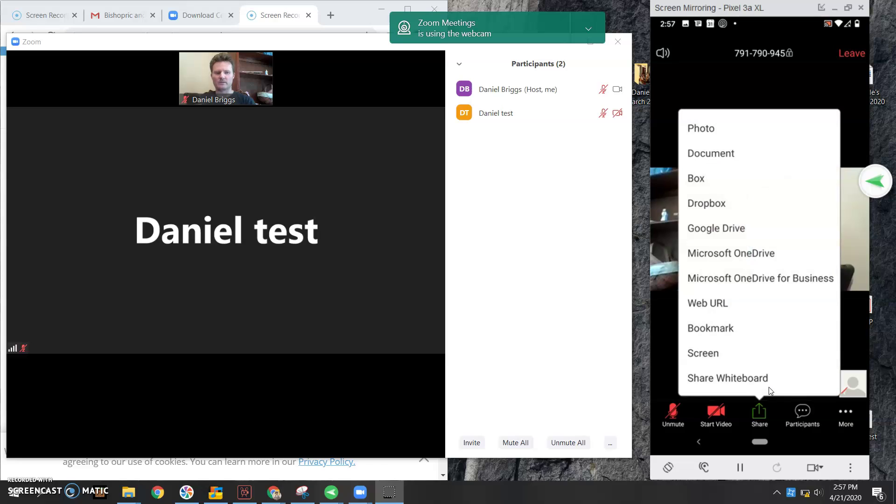
{"action": "left_click", "coordinate": [710, 91]}
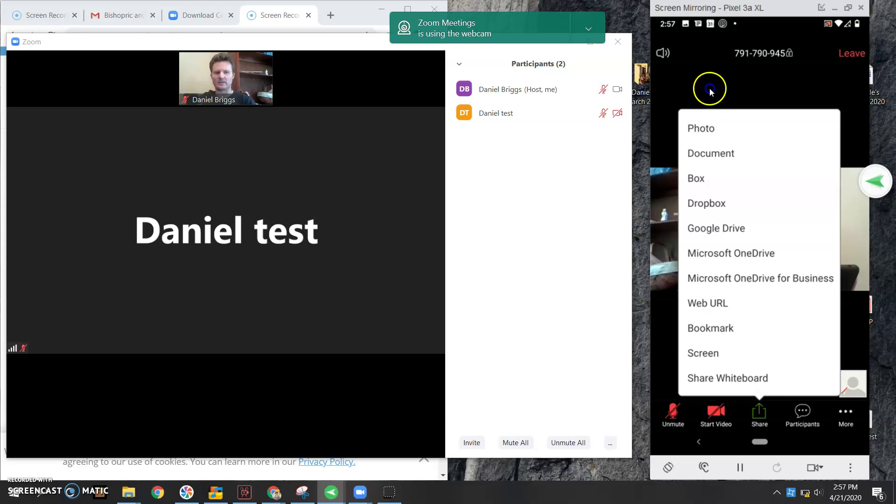
{"action": "left_click", "coordinate": [709, 87]}
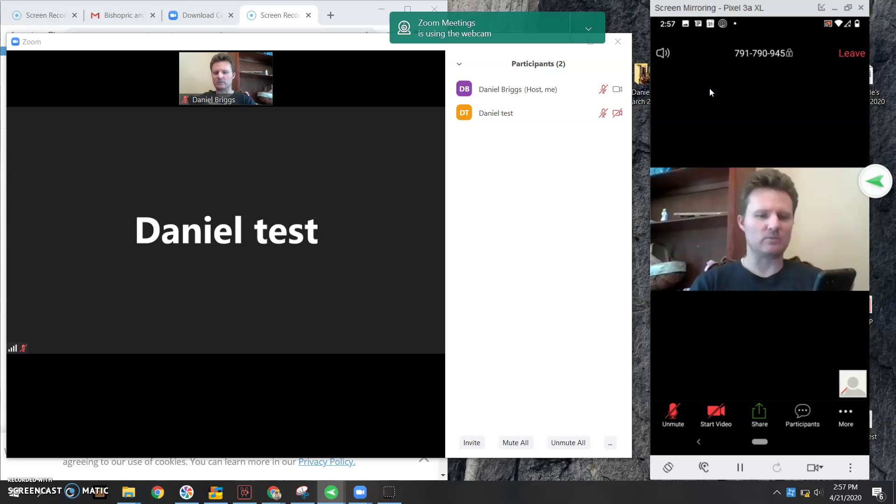
{"action": "left_click", "coordinate": [771, 376]}
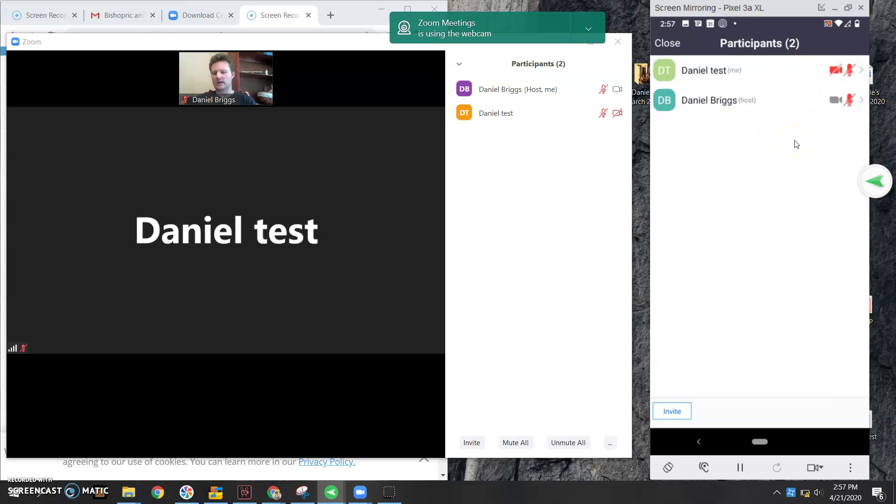
{"action": "left_click", "coordinate": [669, 42]}
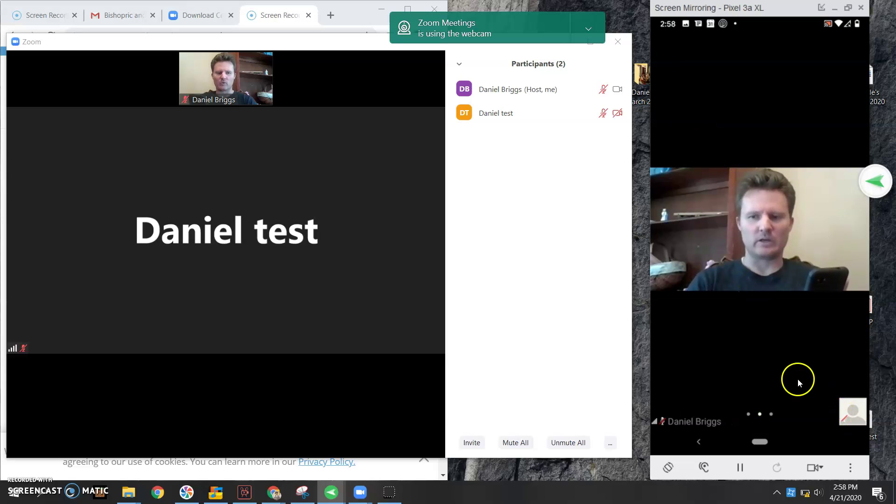
- Bring up the phone's meeting controls to send a clapping reaction
{"action": "left_click", "coordinate": [799, 364]}
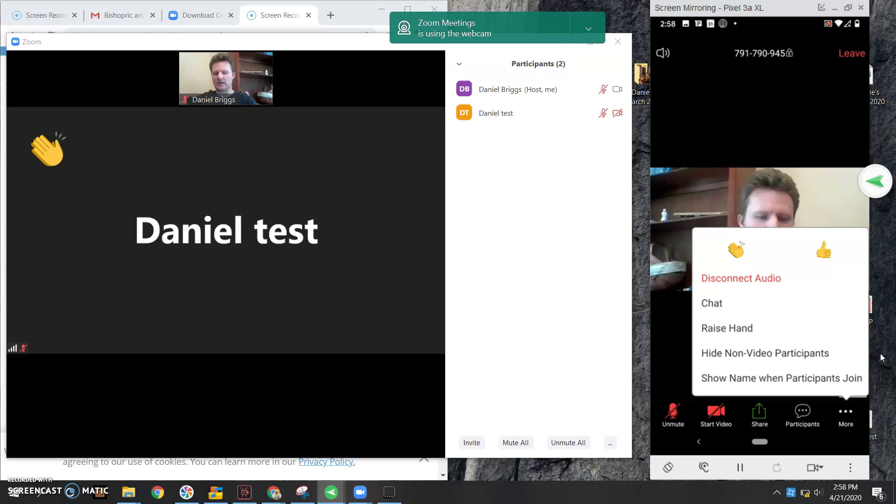
- Send a 'hi' message to Everyone in the phone's meeting chat
{"action": "left_click", "coordinate": [712, 304]}
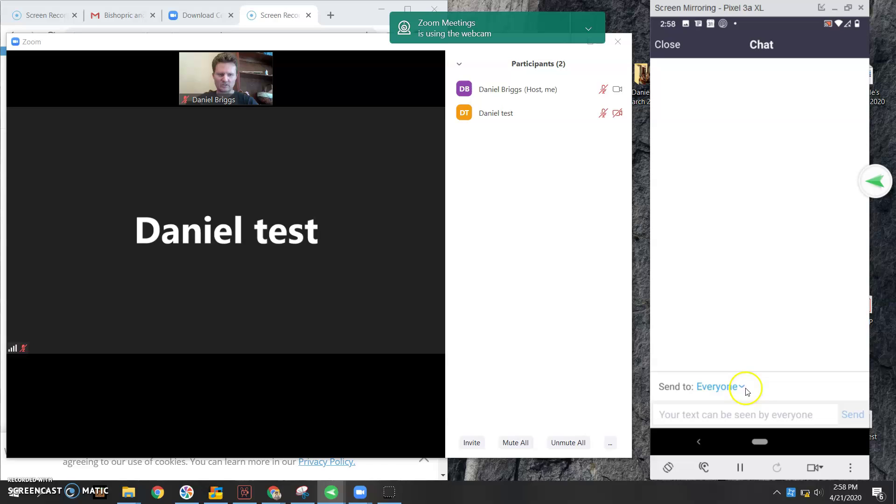
{"action": "left_click", "coordinate": [727, 421]}
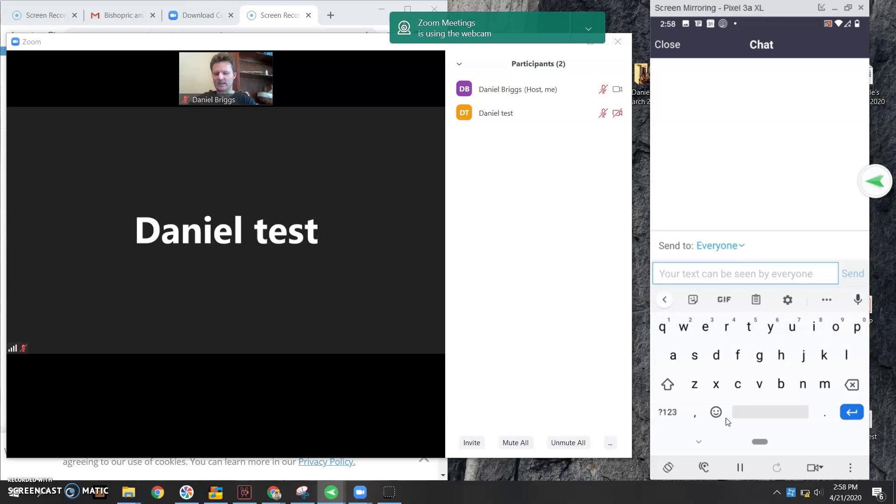
{"action": "type", "text": "hi"}
{"action": "key", "text": "Return"}
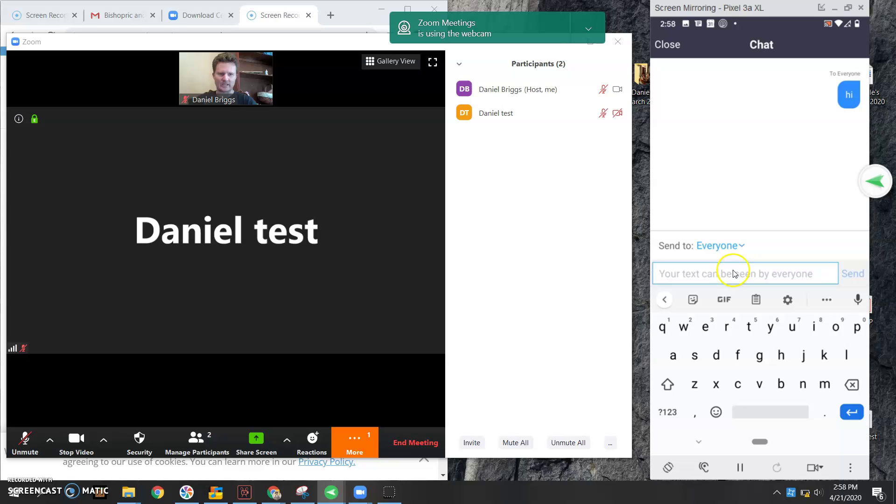
{"action": "left_click", "coordinate": [745, 245]}
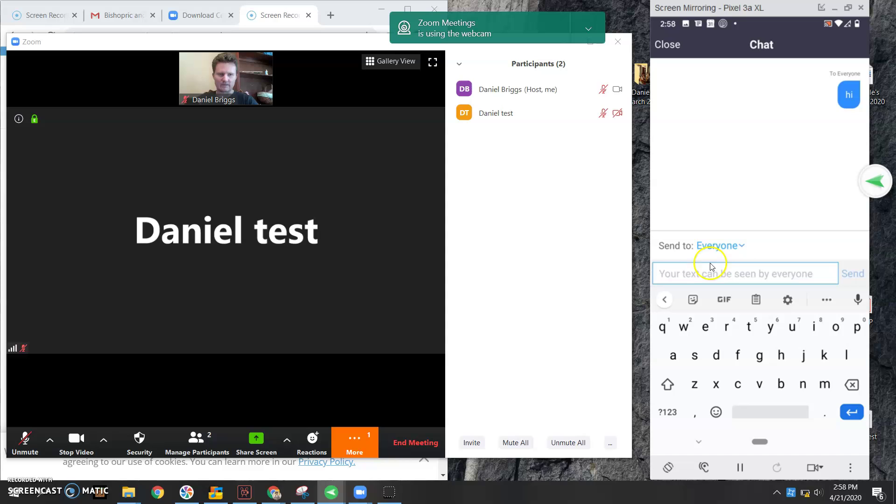
- Send the private message 'hgfggv' to the host, then return recipients to Everyone
{"action": "left_click", "coordinate": [741, 249]}
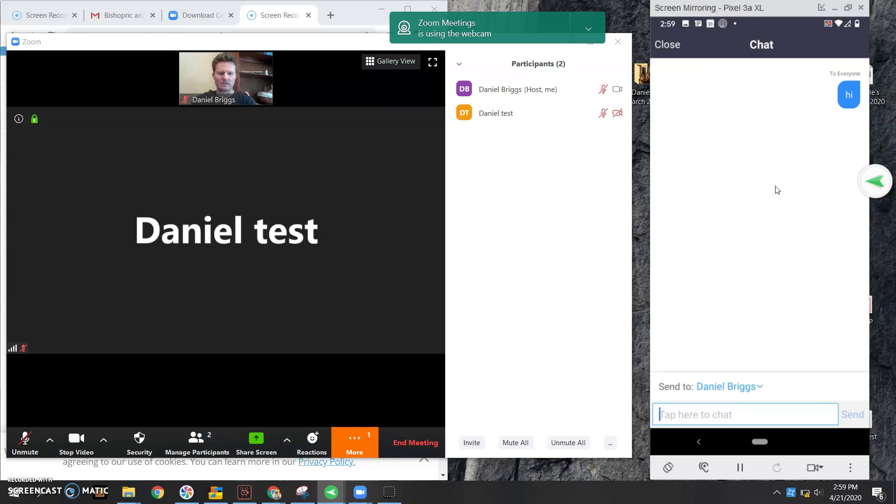
{"action": "left_click", "coordinate": [744, 415]}
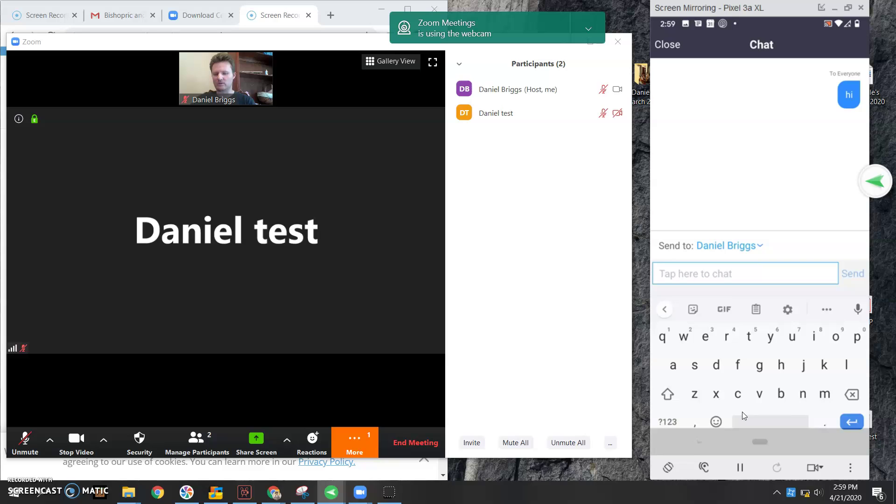
{"action": "type", "text": "hgfggv"}
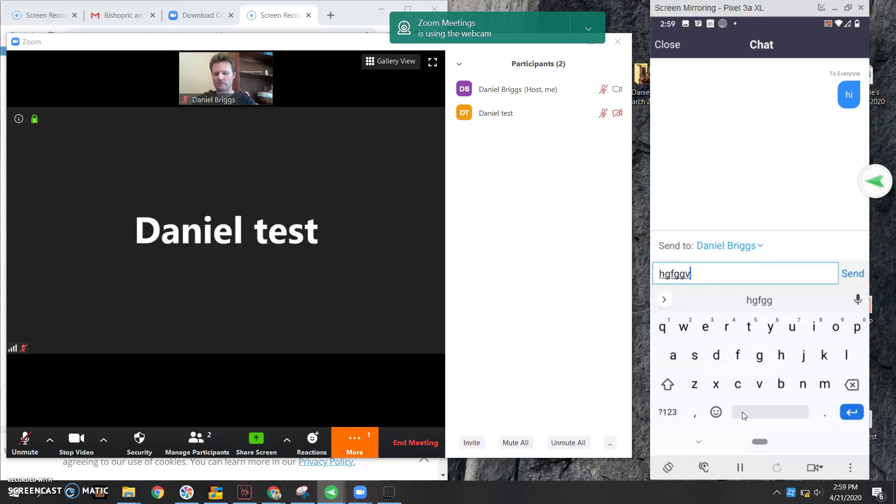
{"action": "key", "text": "Return"}
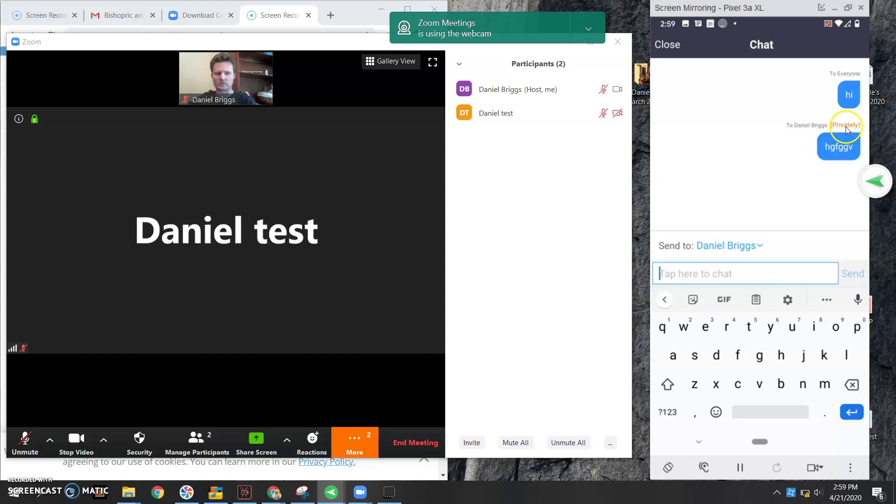
{"action": "left_click", "coordinate": [760, 247]}
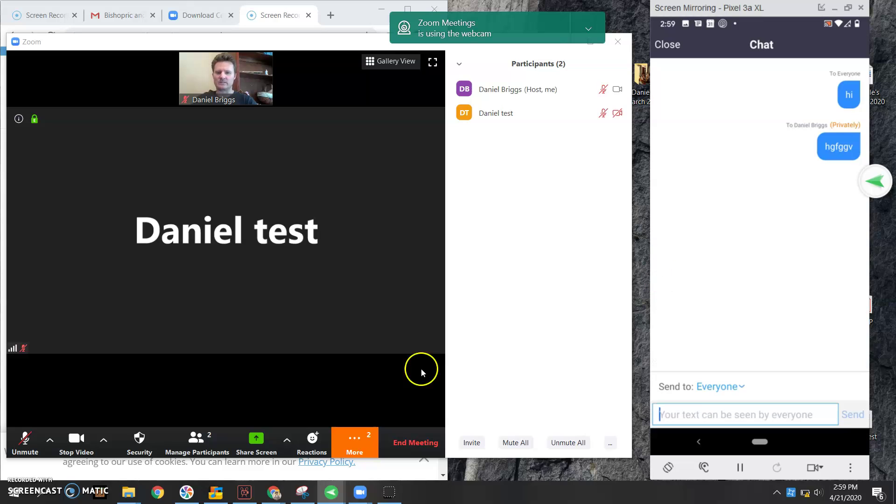
{"action": "left_click", "coordinate": [193, 343]}
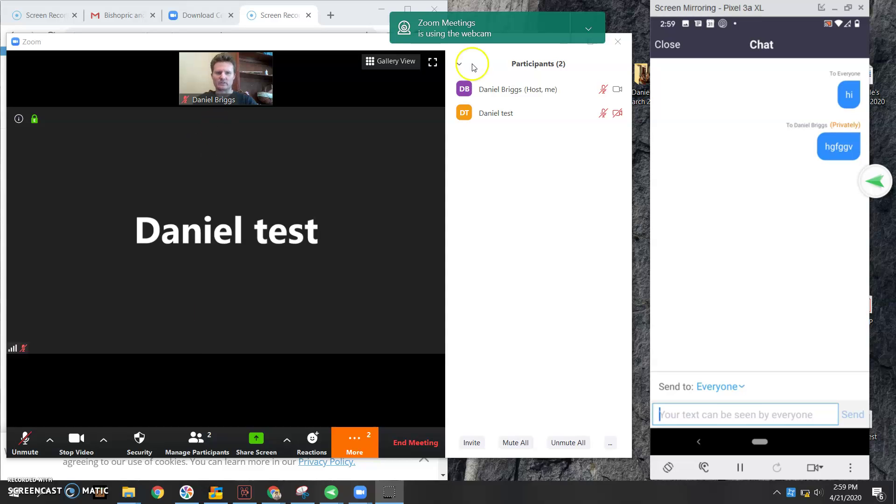
- Close the phone's chat, raise the phone participant's hand, then lower it again
{"action": "left_click", "coordinate": [675, 44]}
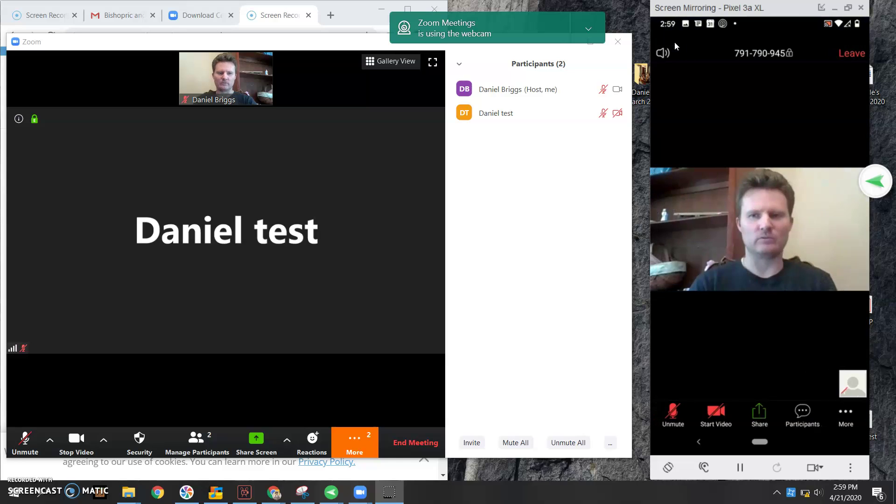
{"action": "left_click", "coordinate": [843, 413]}
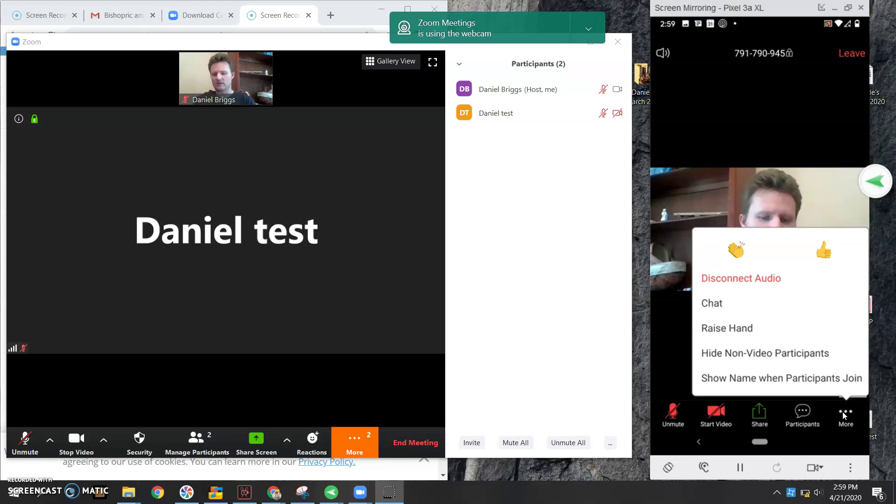
{"action": "left_click", "coordinate": [745, 332]}
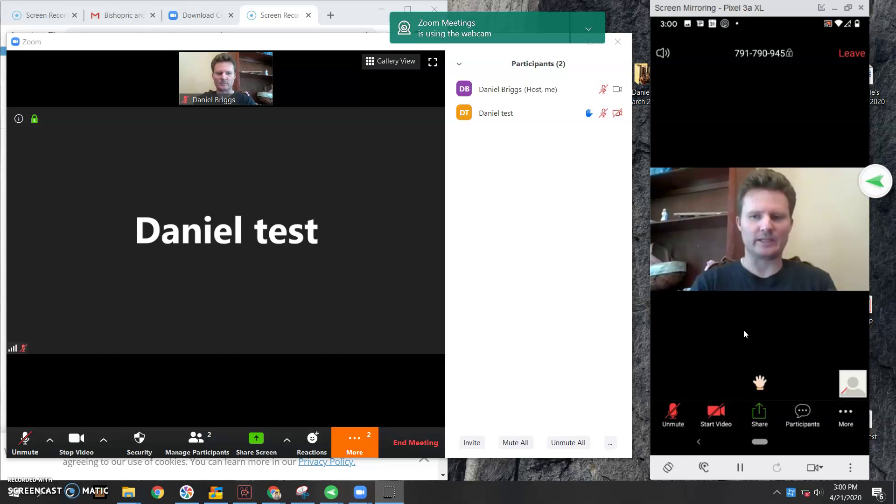
{"action": "left_click_drag", "start_coordinate": [748, 408], "coordinate": [764, 390]}
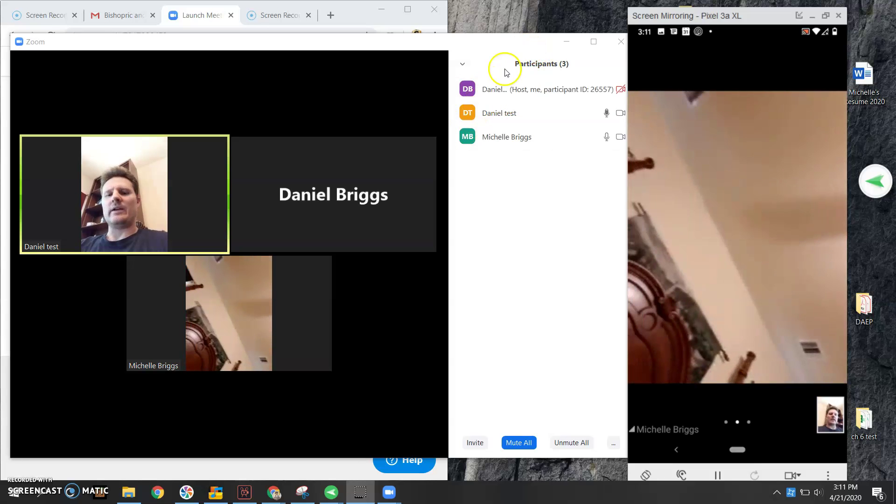
- Start the host's camera so all three participants show live video
{"action": "left_click_drag", "start_coordinate": [765, 16], "coordinate": [803, 22]}
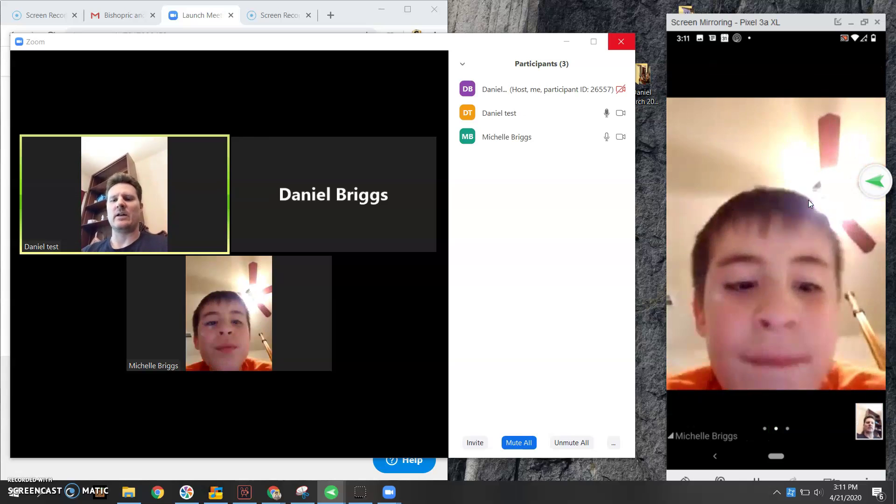
{"action": "left_click", "coordinate": [673, 253]}
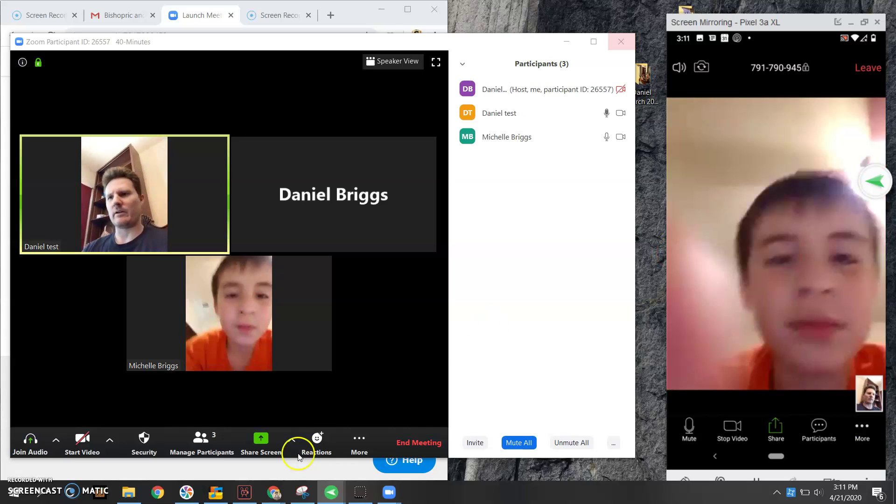
{"action": "left_click", "coordinate": [88, 443]}
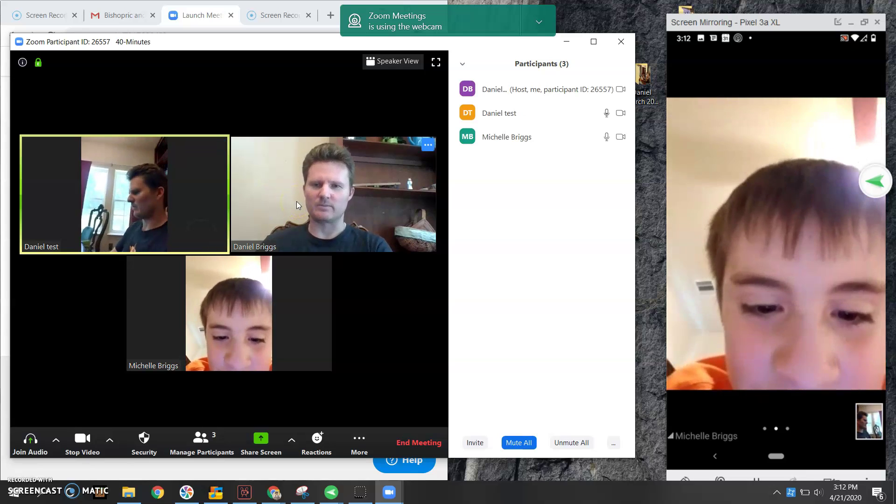
- Swipe the phone to the three-person gallery view, then back to the single speaker view
{"action": "left_click", "coordinate": [306, 201]}
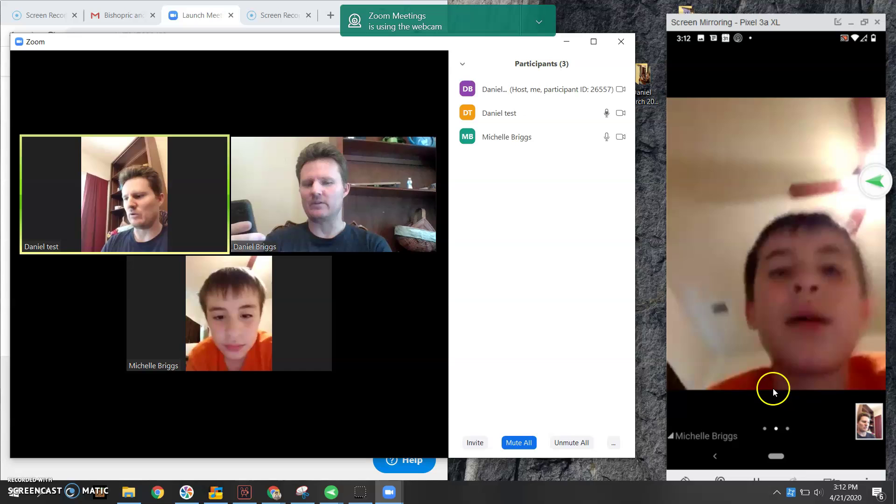
{"action": "mouse_move", "coordinate": [773, 388]}
{"action": "left_mouse_down"}
{"action": "mouse_move", "coordinate": [772, 431]}
{"action": "mouse_move", "coordinate": [796, 427]}
{"action": "mouse_move", "coordinate": [810, 237]}
{"action": "left_mouse_up"}
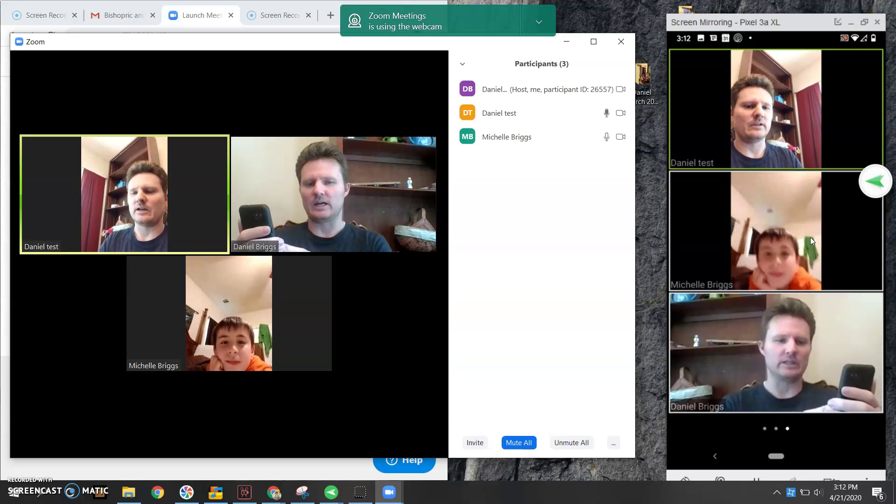
{"action": "left_click", "coordinate": [600, 308]}
{"action": "mouse_move", "coordinate": [347, 297]}
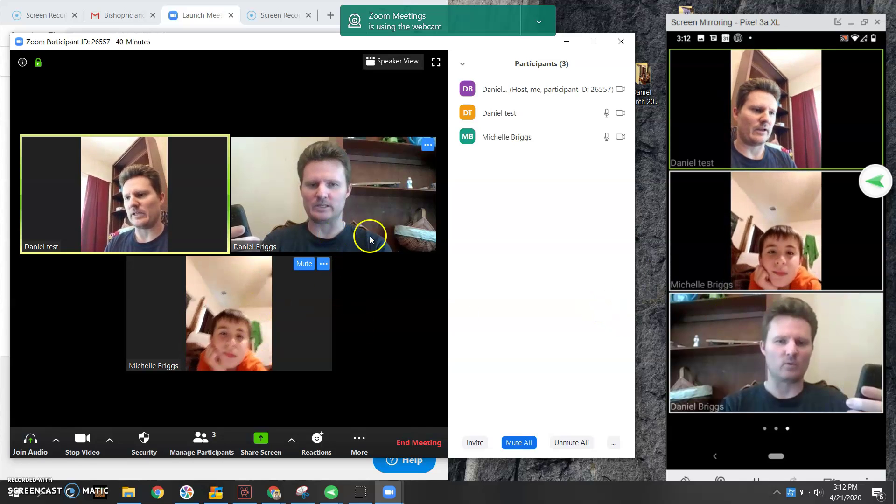
{"action": "mouse_move", "coordinate": [789, 201]}
{"action": "left_mouse_down"}
{"action": "mouse_move", "coordinate": [858, 120]}
{"action": "mouse_move", "coordinate": [847, 101]}
{"action": "left_mouse_up"}
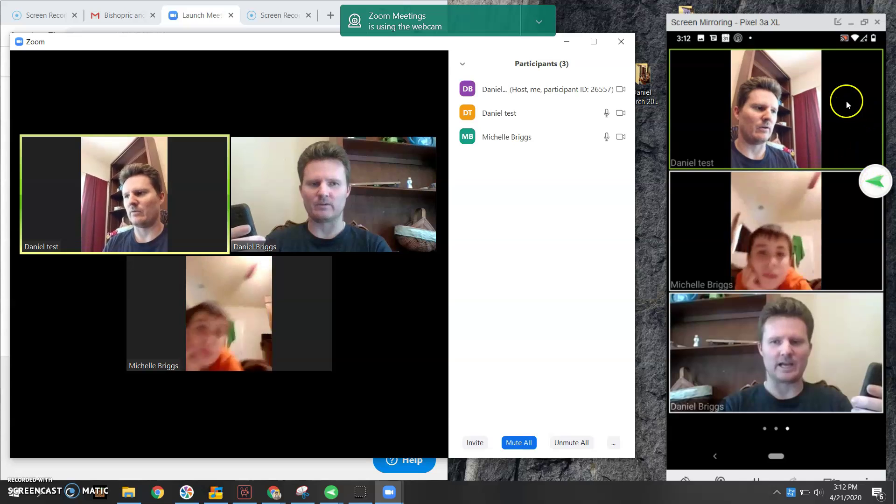
{"action": "left_click", "coordinate": [248, 425]}
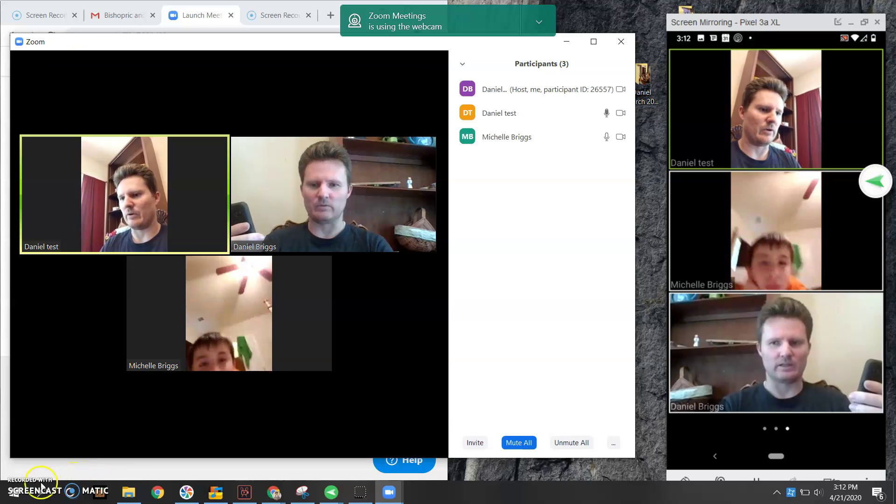
{"action": "mouse_move", "coordinate": [43, 453]}
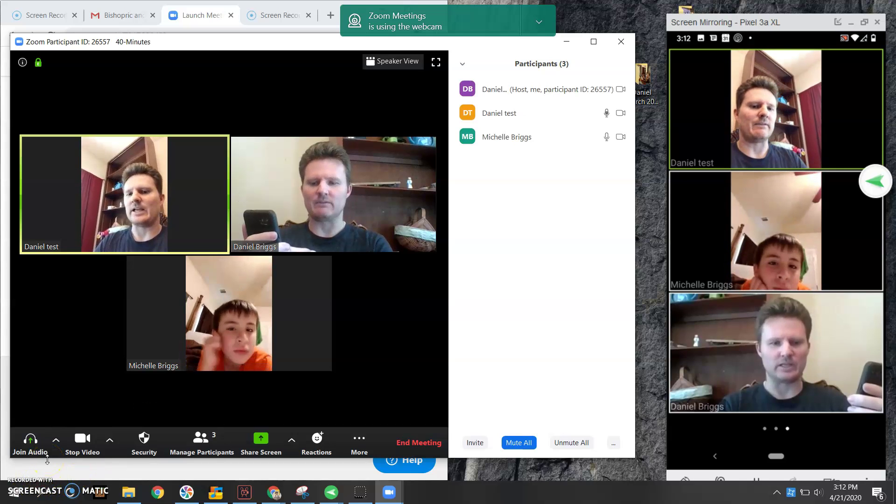